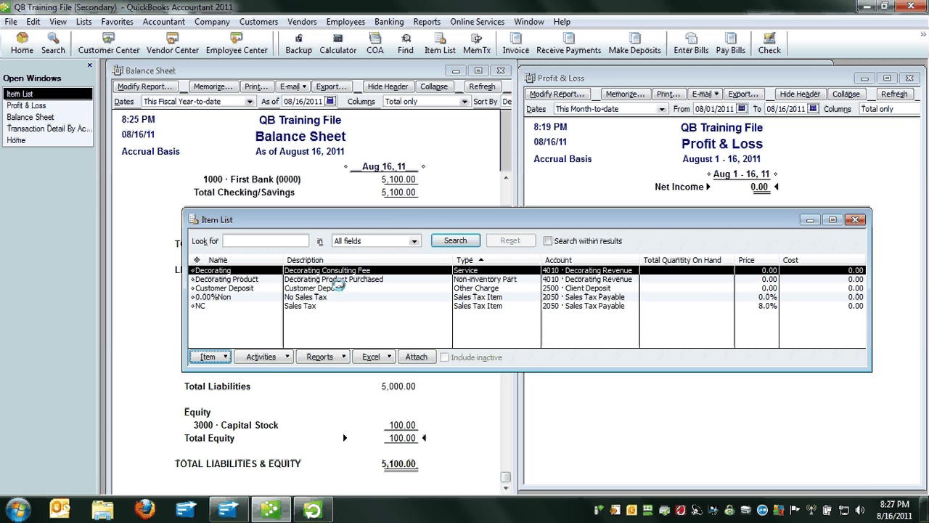
double_click(338, 288)
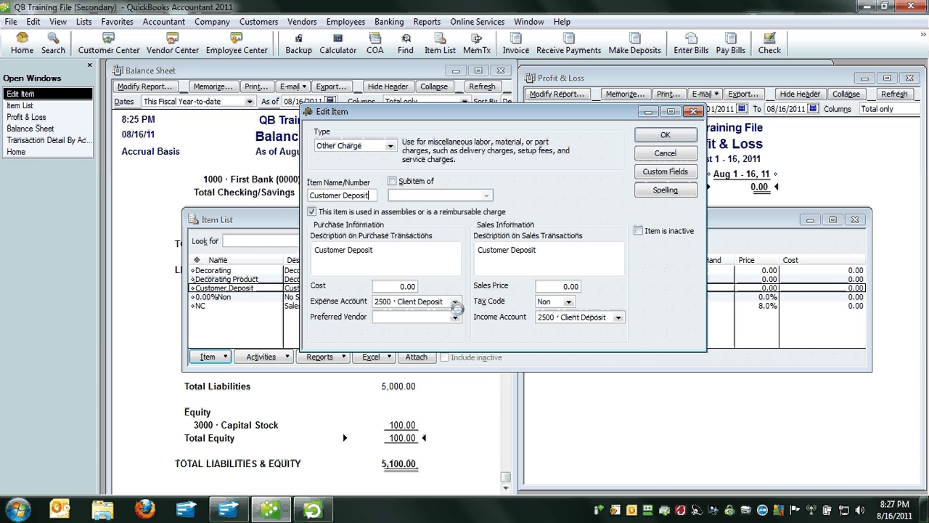
left_click(455, 301)
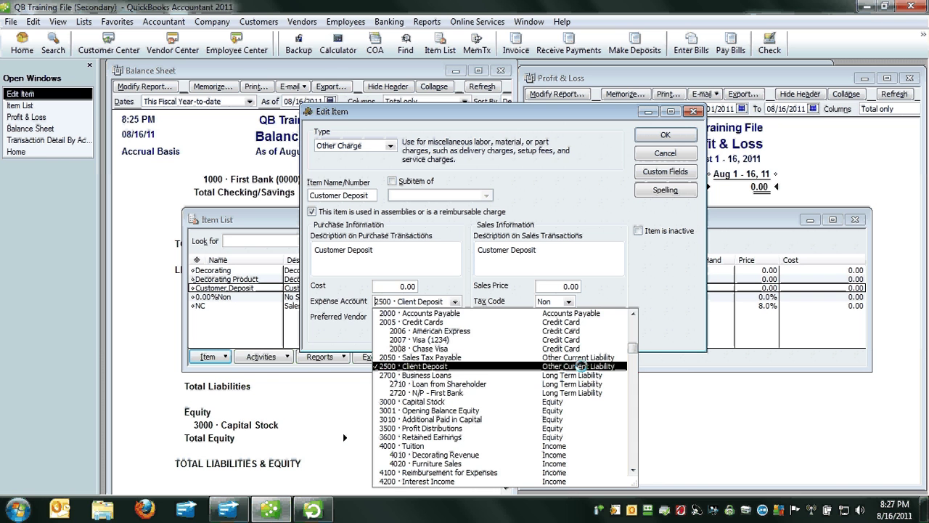
left_click(455, 366)
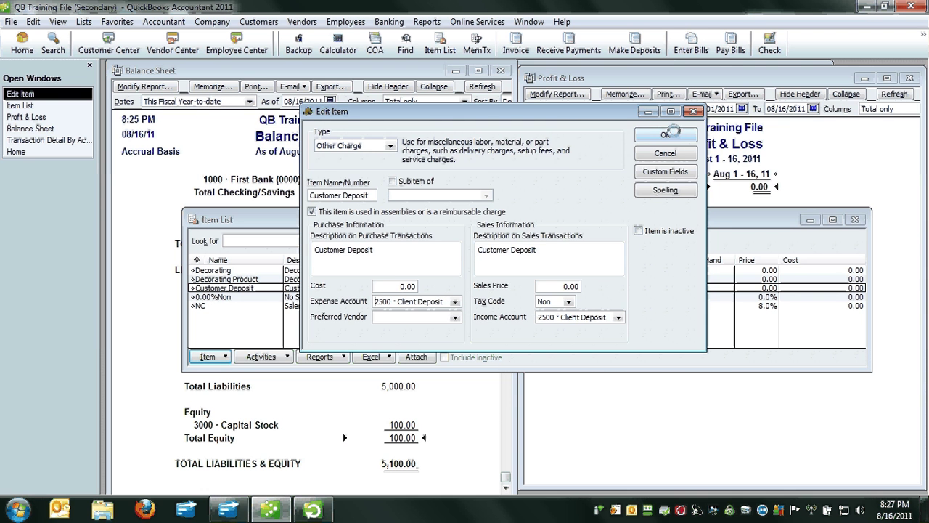
left_click(665, 135)
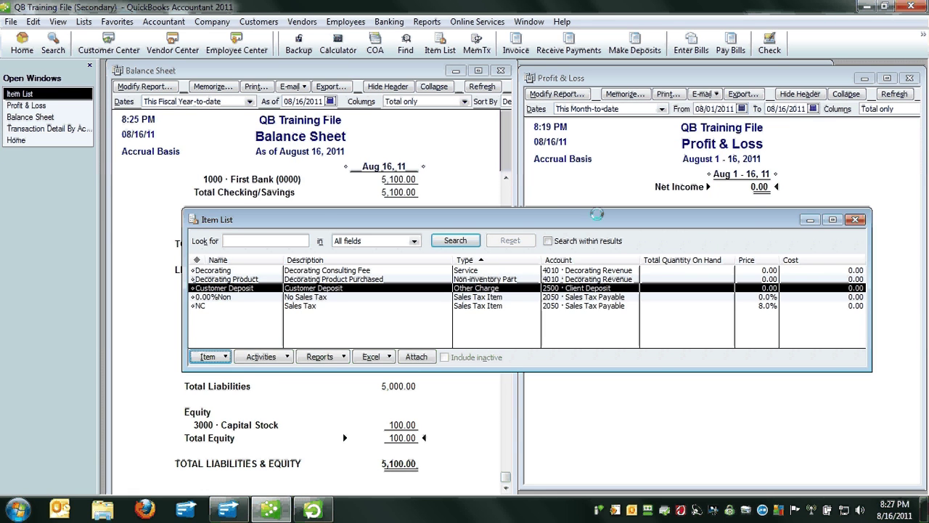
left_click_drag(597, 214, 592, 123)
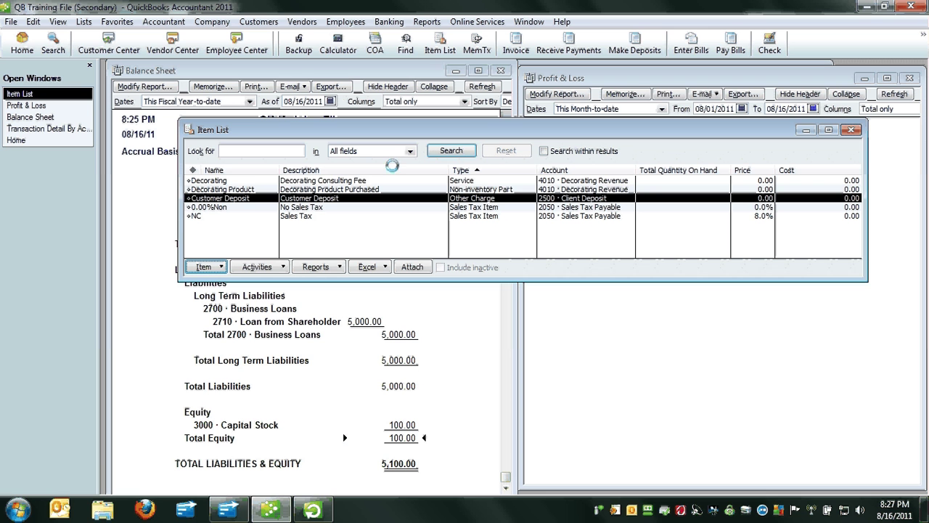
left_click(226, 179)
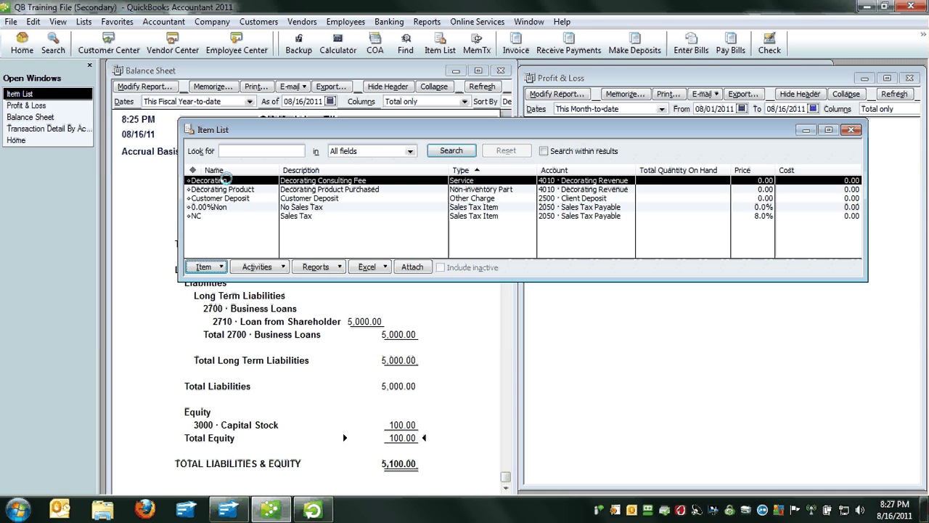
left_click(227, 186)
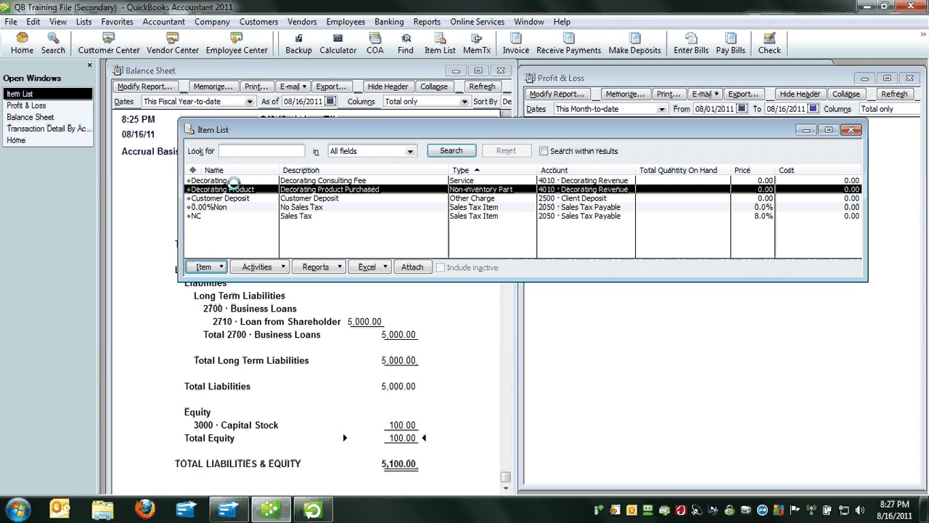
double_click(233, 179)
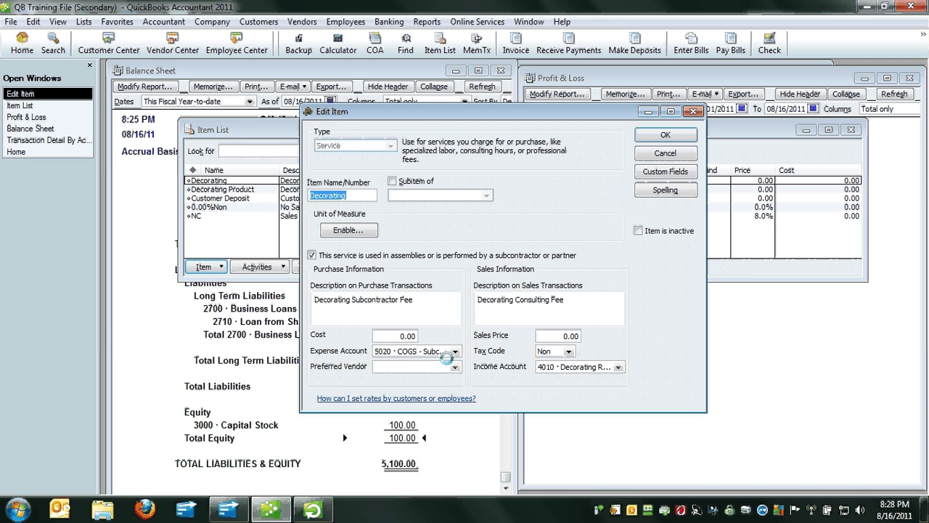
left_click(454, 351)
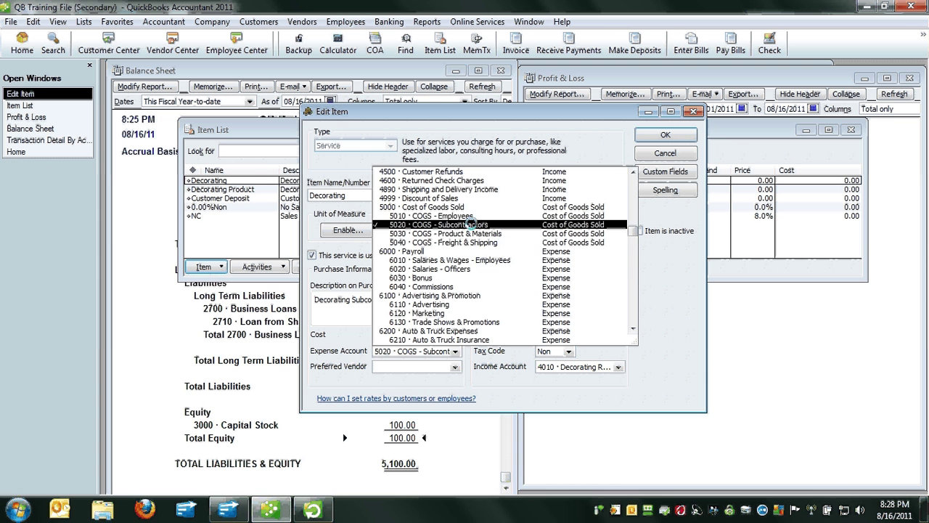
left_click(470, 225)
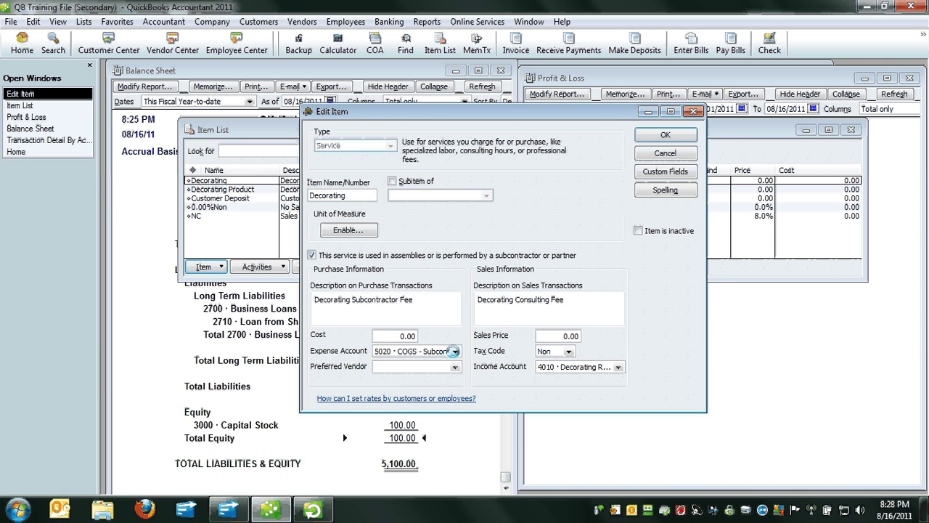
left_click(428, 351)
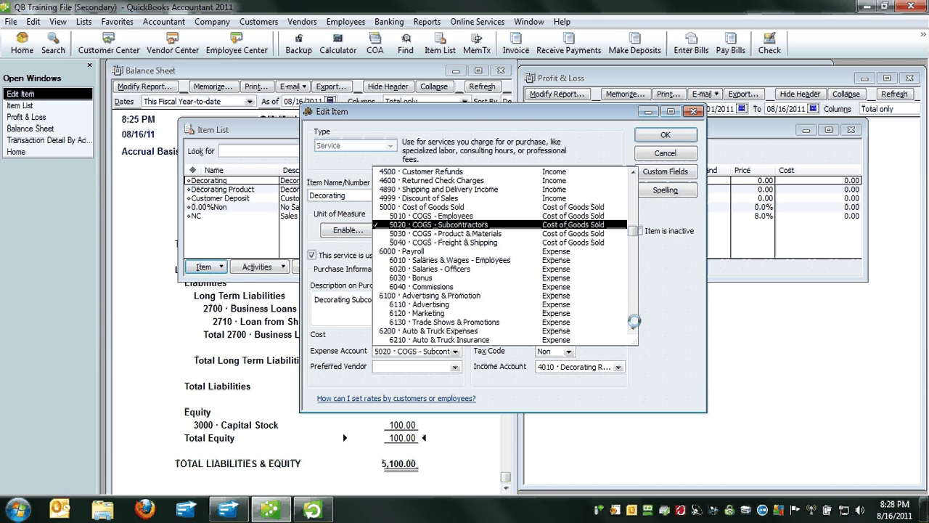
left_click(642, 322)
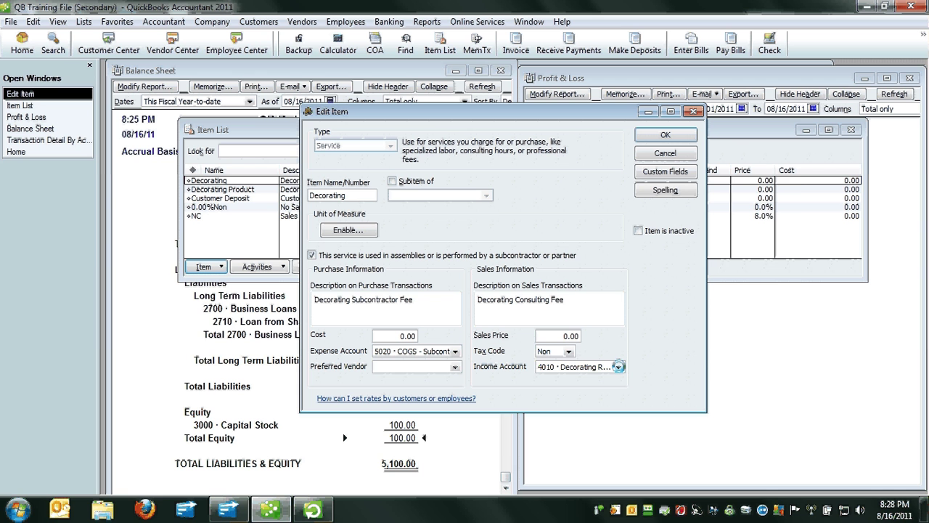
left_click(618, 366)
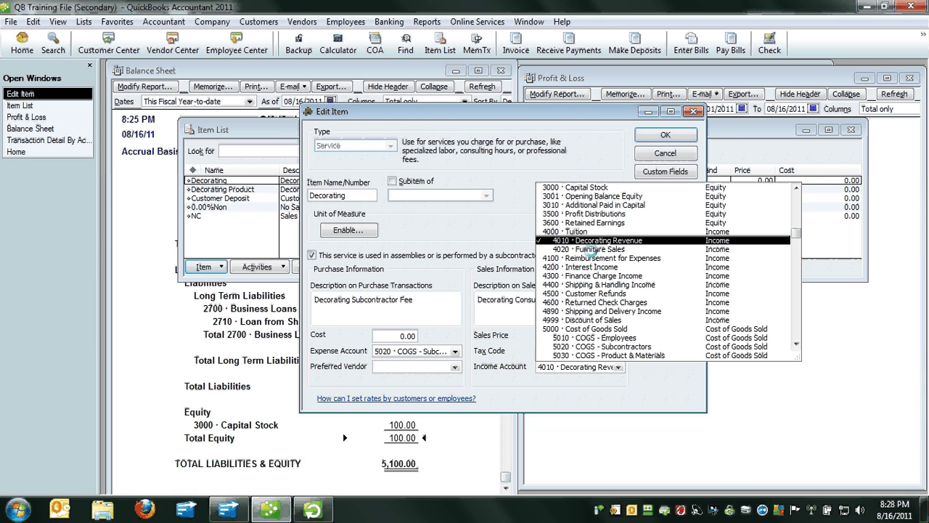
left_click(617, 240)
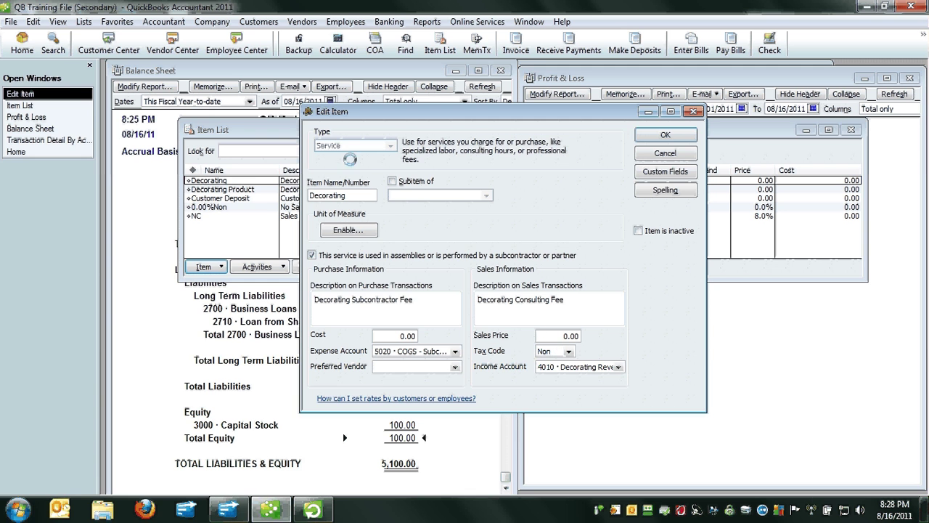
left_click(657, 137)
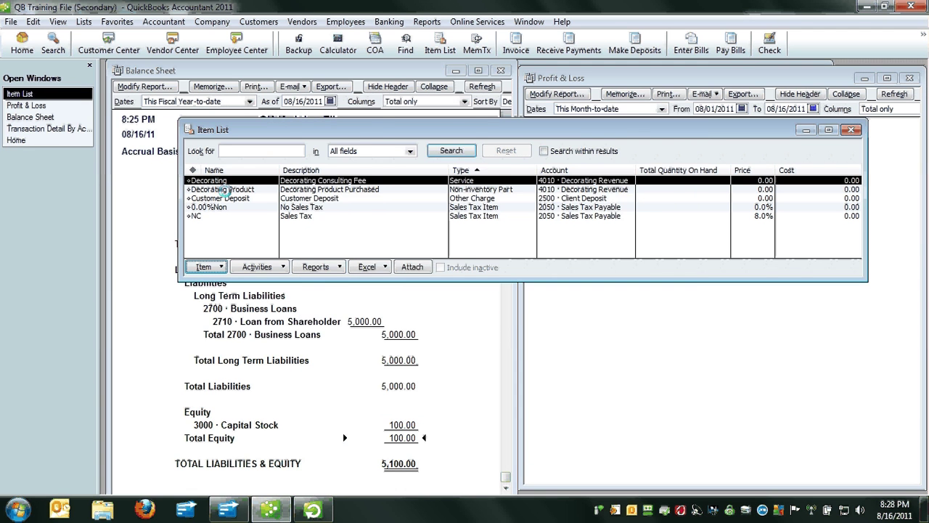
Step: Confirm Decorating Product keeps 5030 · COGS - Product & Materials and Decorating Revenue accounts
double_click(224, 189)
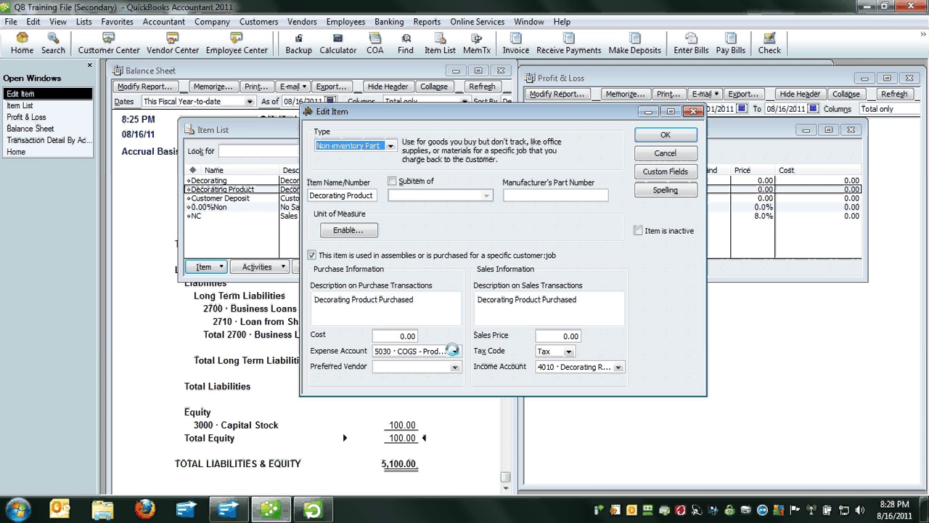
left_click(455, 350)
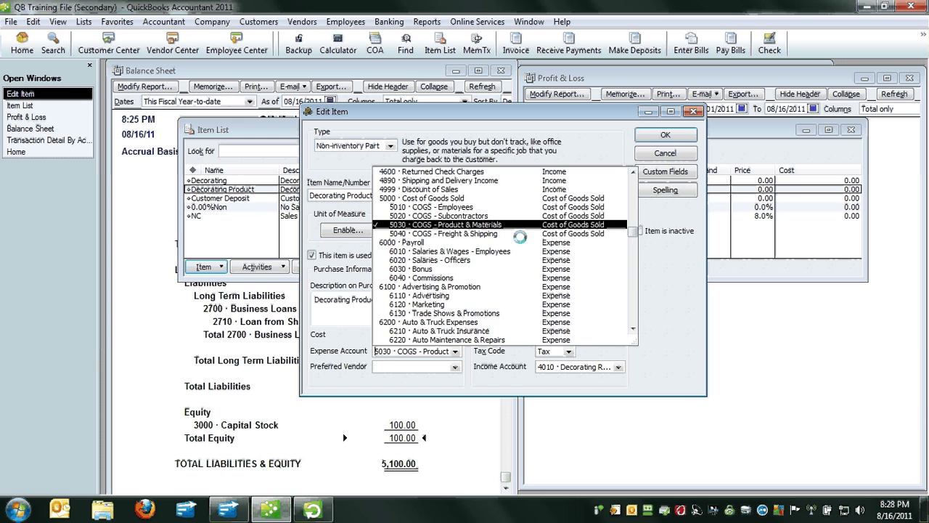
left_click(632, 353)
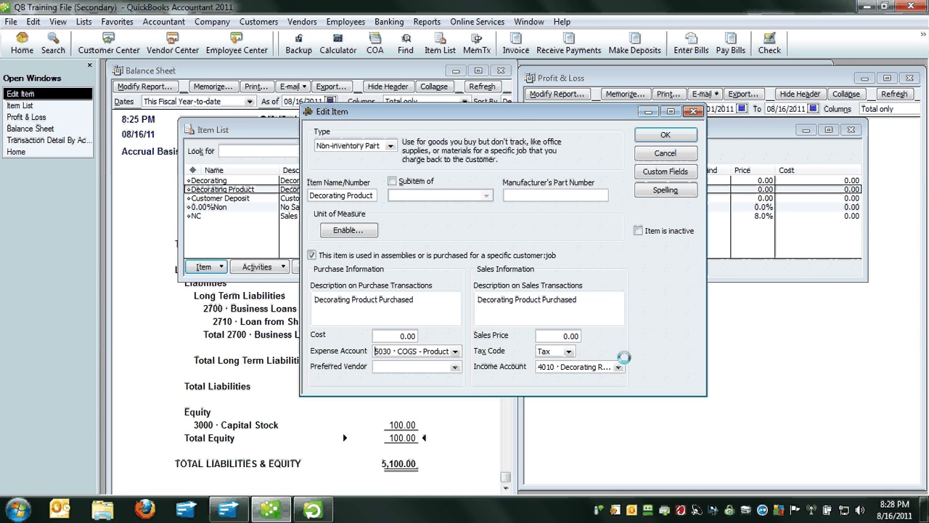
left_click(617, 367)
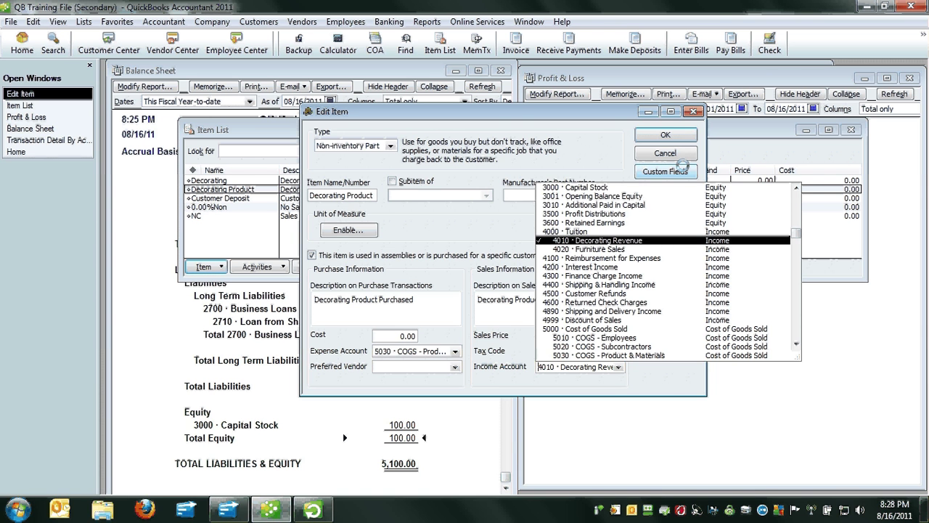
left_click(664, 135)
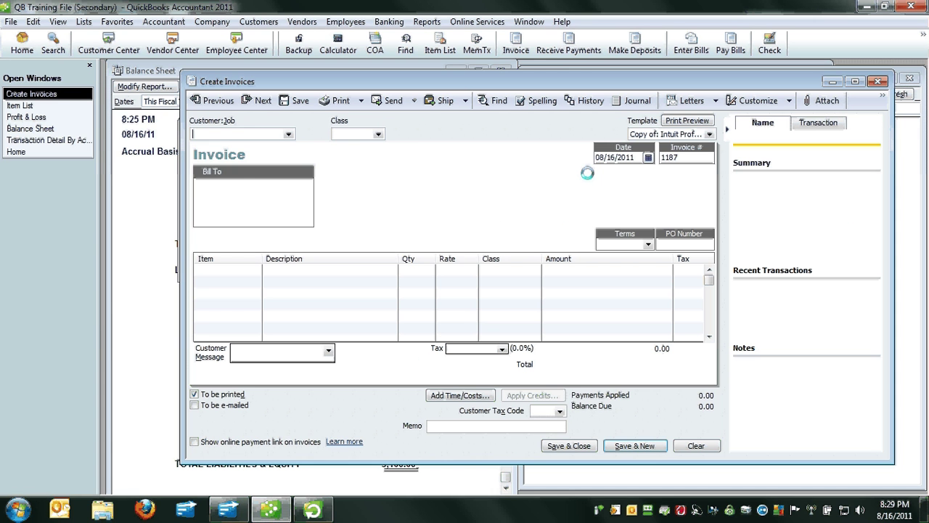
Step: Fill in the invoice's customer, class Store 1 and date 08/01/2011
type("Wieland, Michelle")
key("Tab")
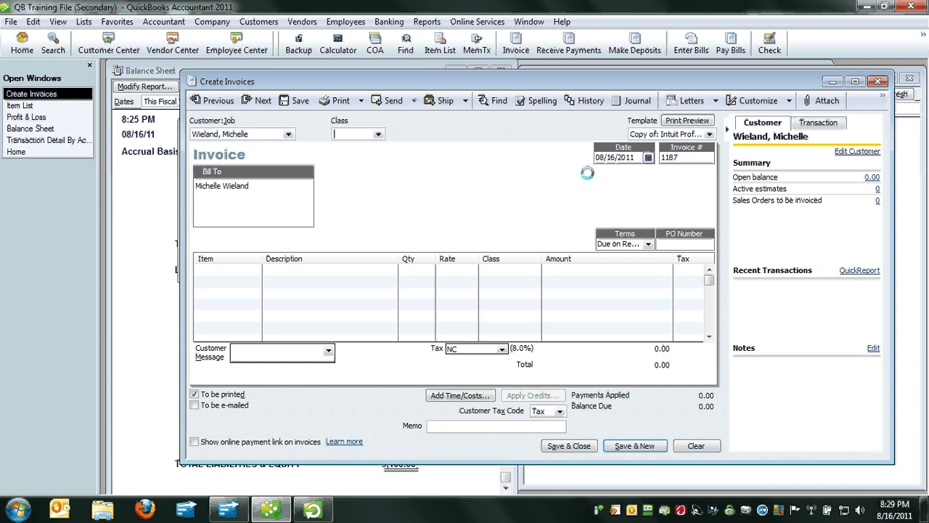
type("Store 1")
key("Tab")
key("Tab")
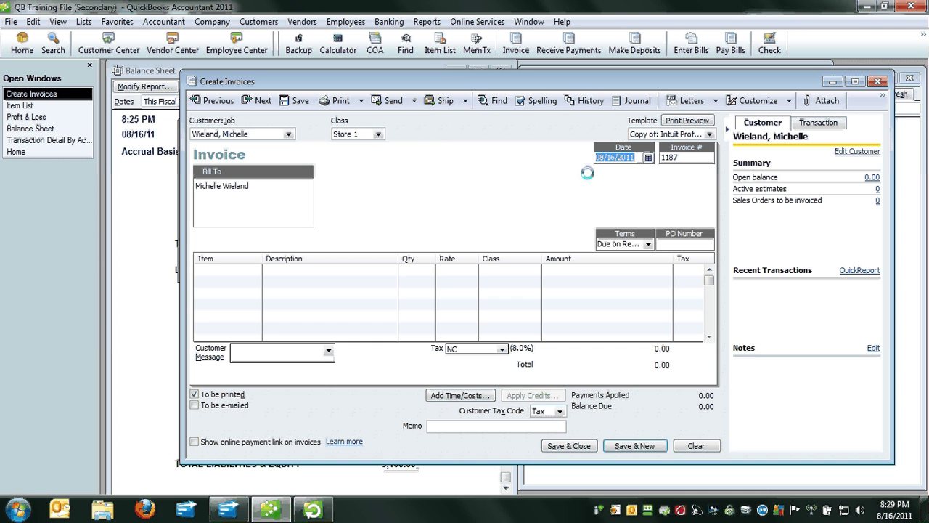
type("8/1")
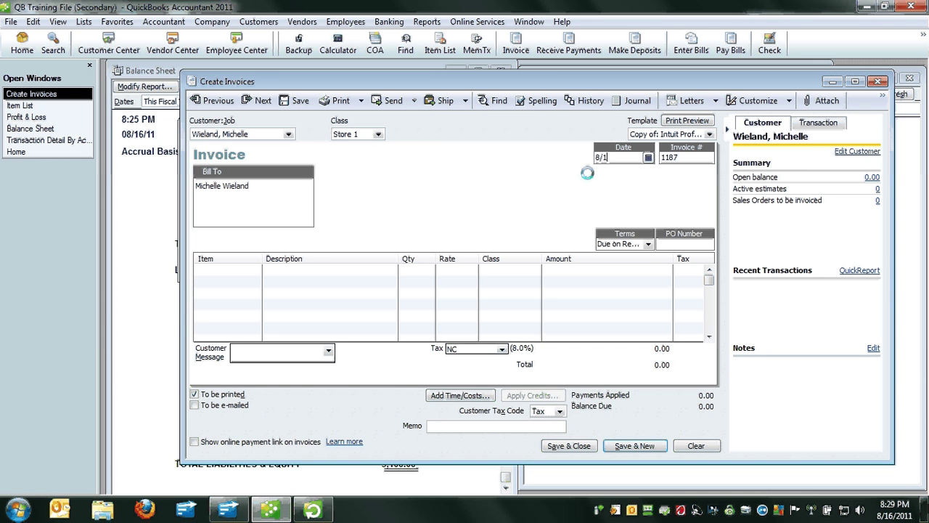
key("Tab")
key("Tab")
key("Tab")
key("Tab")
key("Tab")
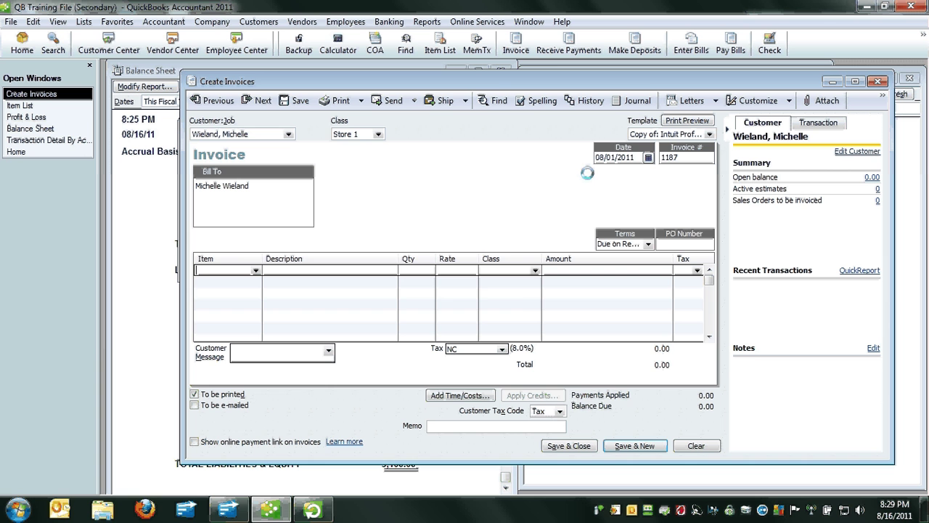
Step: Add a 5,000.00 Customer Deposit line and save invoice 1187 for payment
type("c")
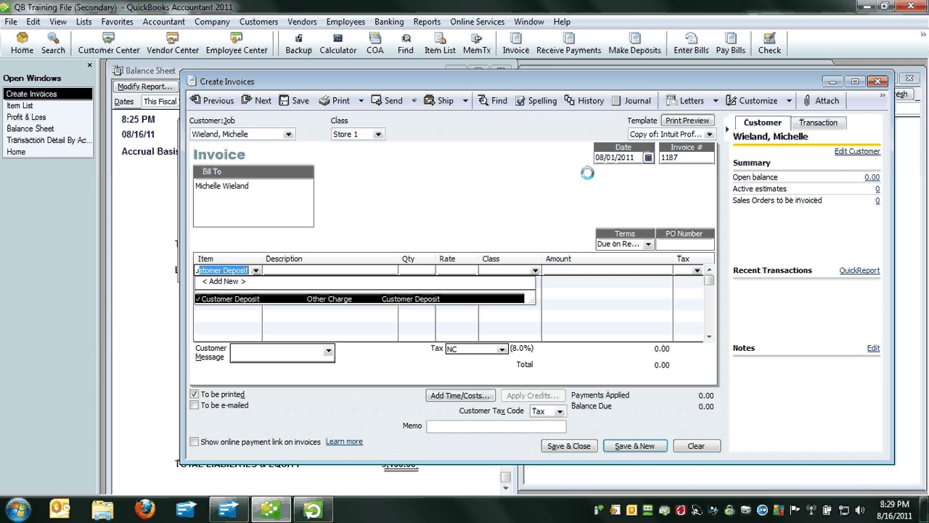
key("Tab")
key("Tab")
key("Tab")
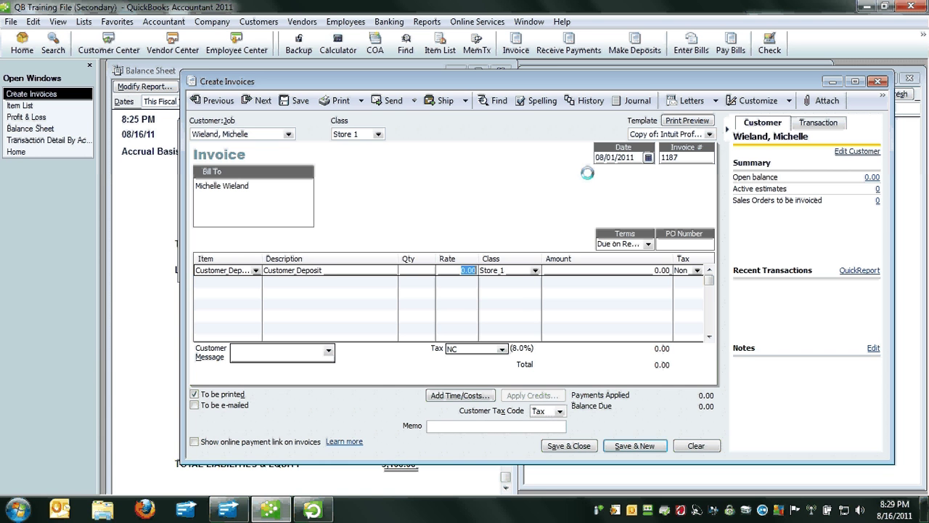
type("5000")
key("Tab")
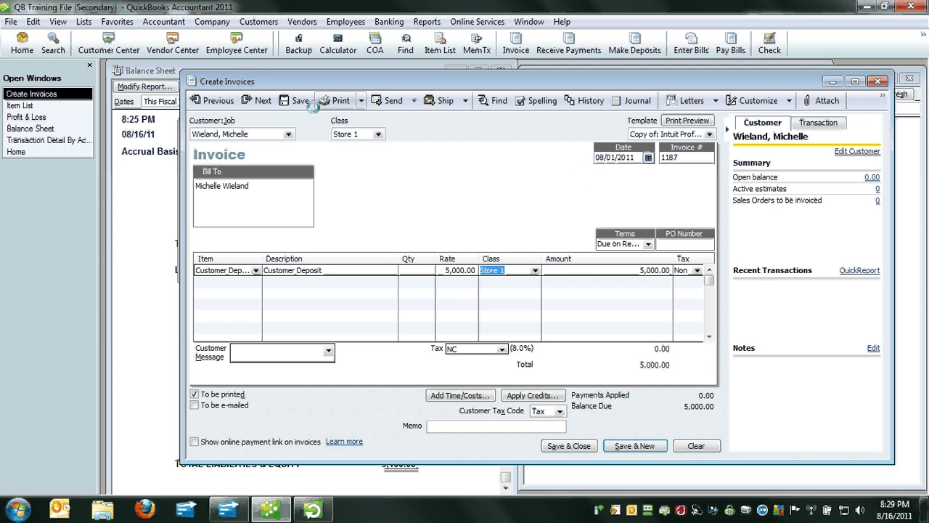
left_click(301, 102)
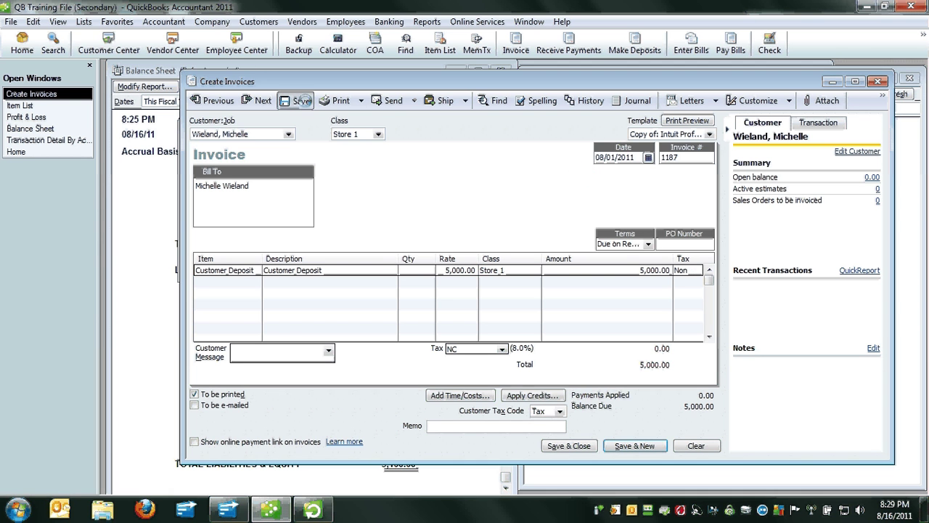
right_click(394, 183)
Step: Record the 5,000.00 payment with check 1234, memo 'Inv 1187', dated 08/02/2011
left_click(451, 344)
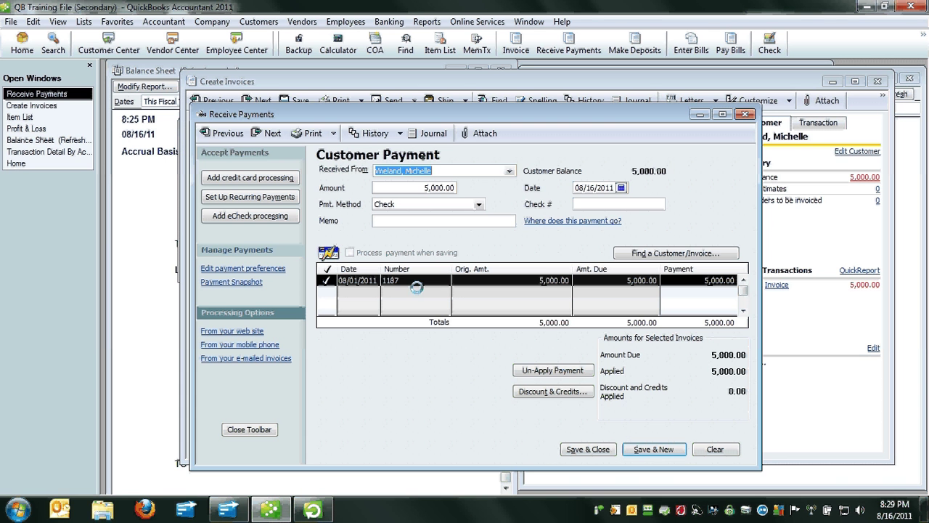
left_click(580, 206)
type("1234")
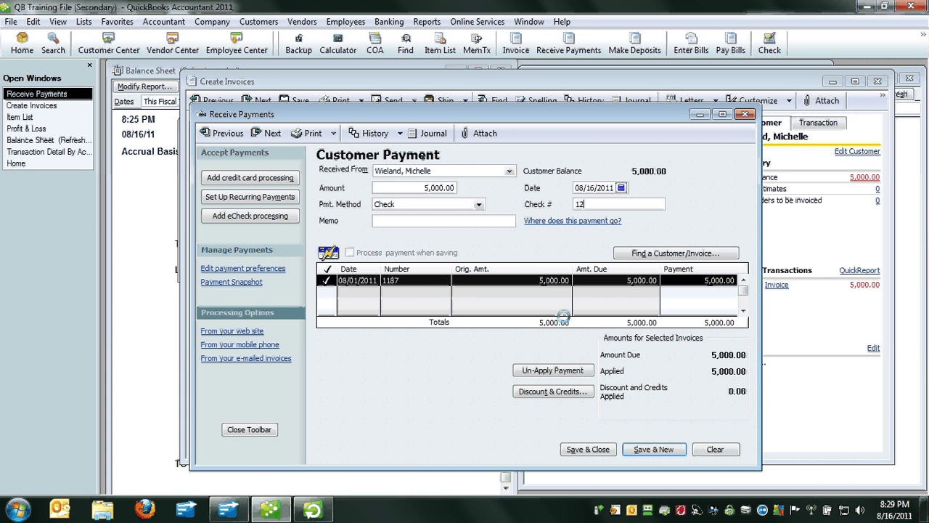
left_click(444, 220)
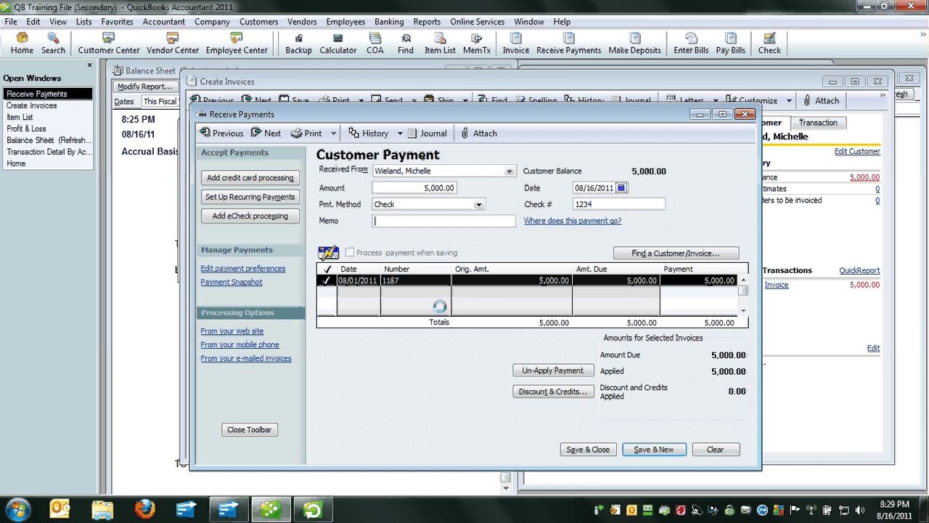
type("Inv 1187")
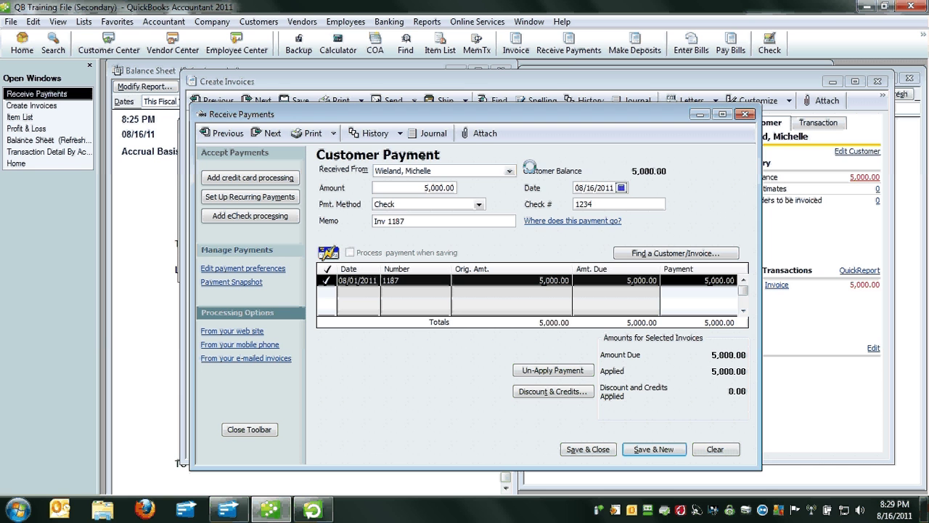
left_click(621, 187)
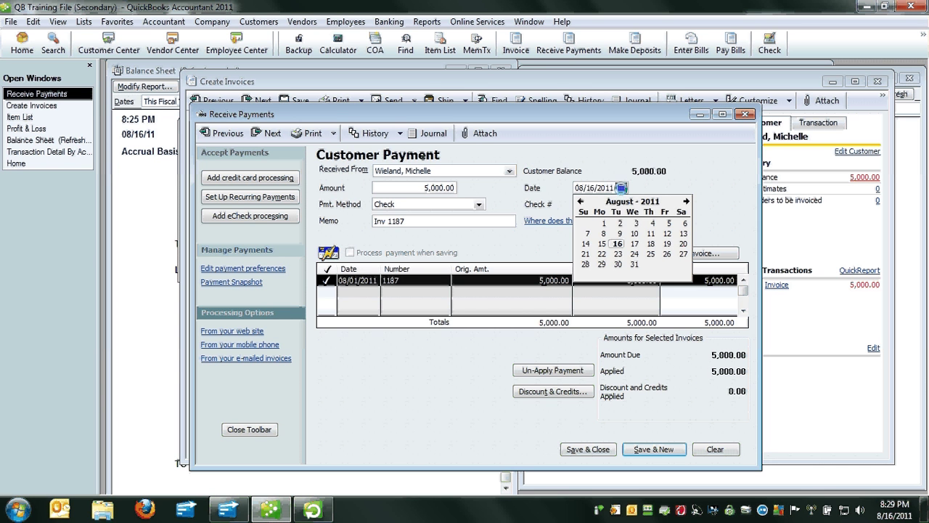
left_click(619, 223)
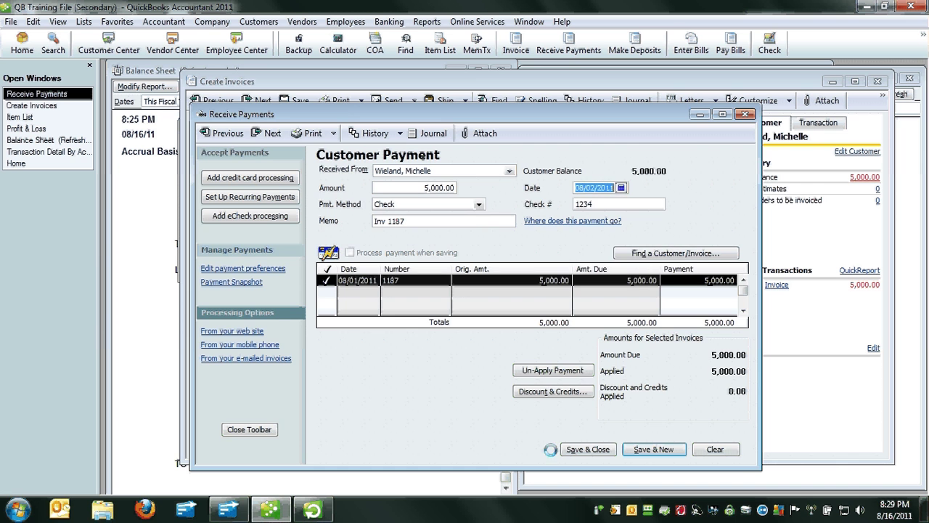
left_click(575, 448)
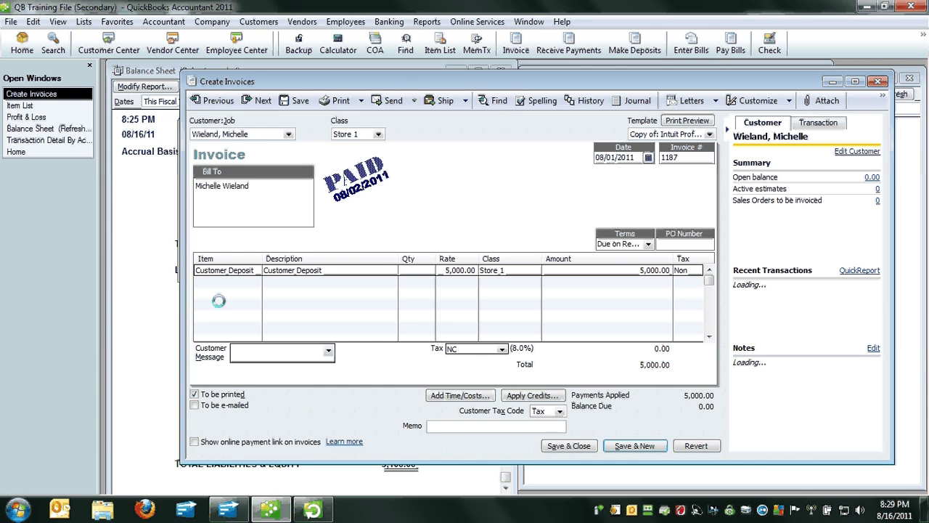
Step: Review the Balance Sheet's 5,000.00 Undeposited Funds and the P&L, then save and start invoice 1188
left_click(133, 237)
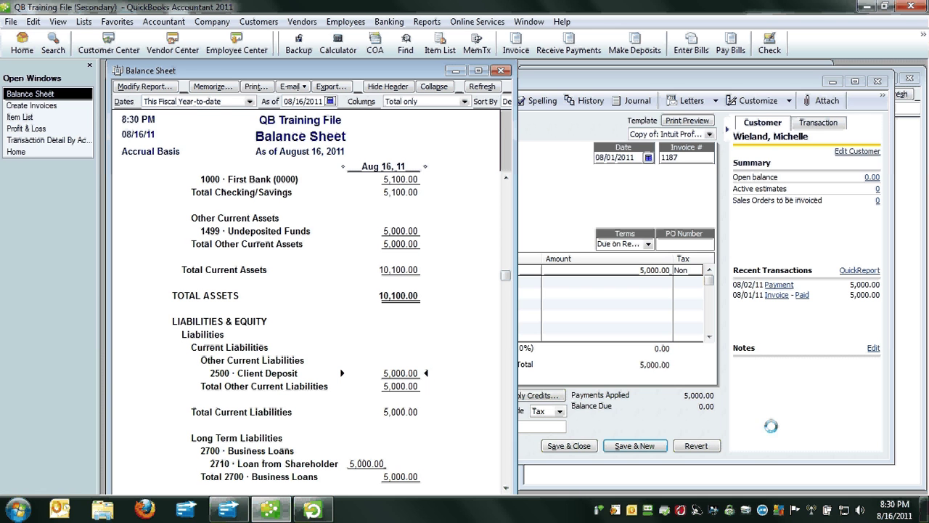
left_click(899, 428)
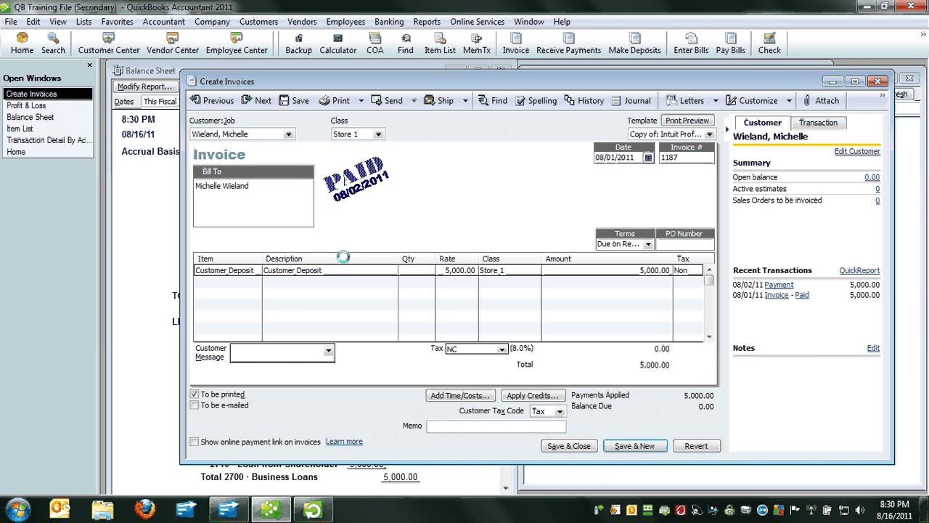
left_click(635, 446)
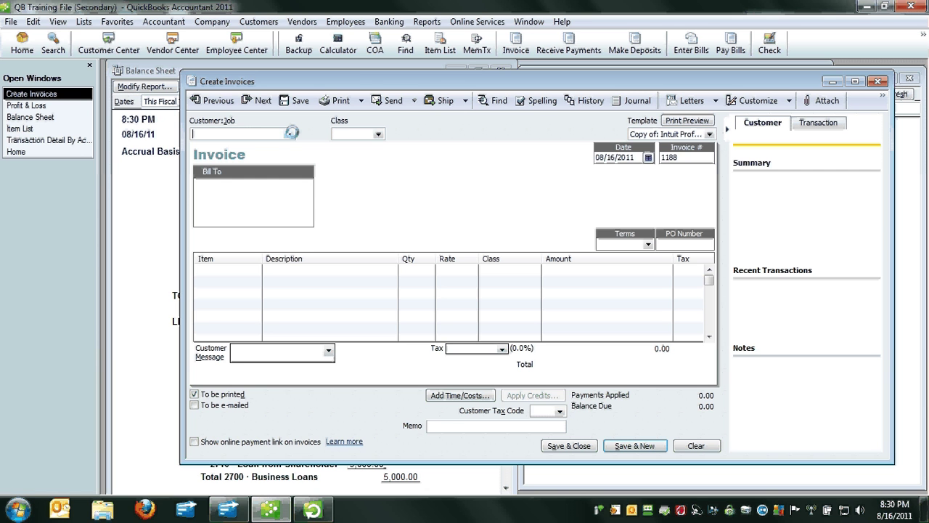
Step: Set invoice 1188's customer, class Store 1 and date 08/14/2011
left_click(291, 132)
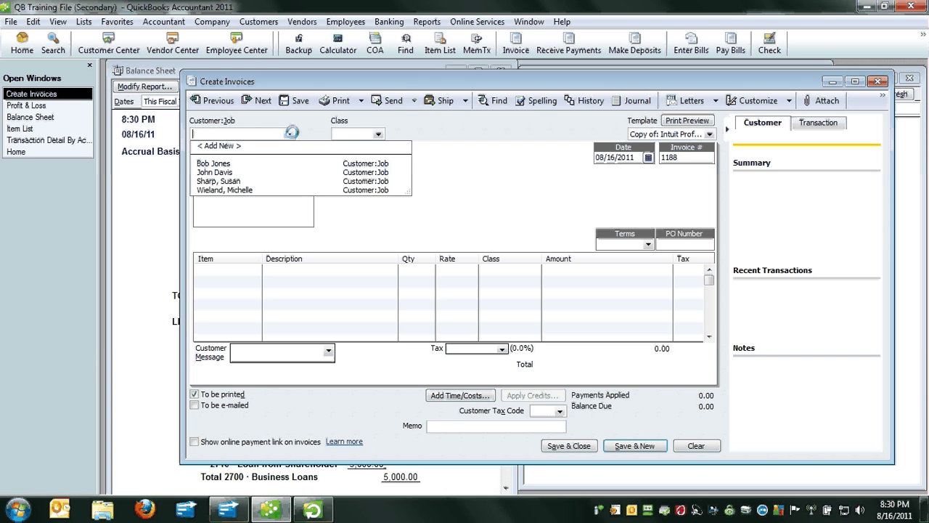
left_click(225, 190)
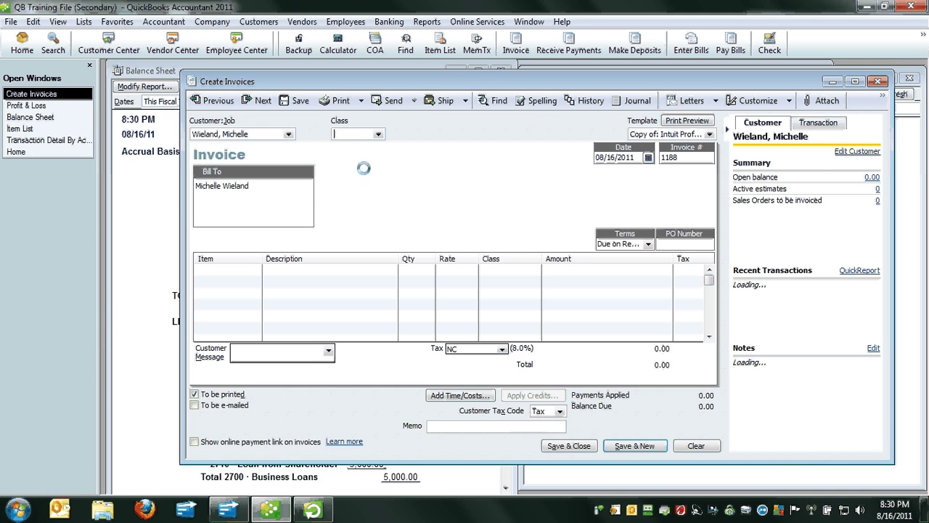
left_click(377, 135)
left_click(349, 194)
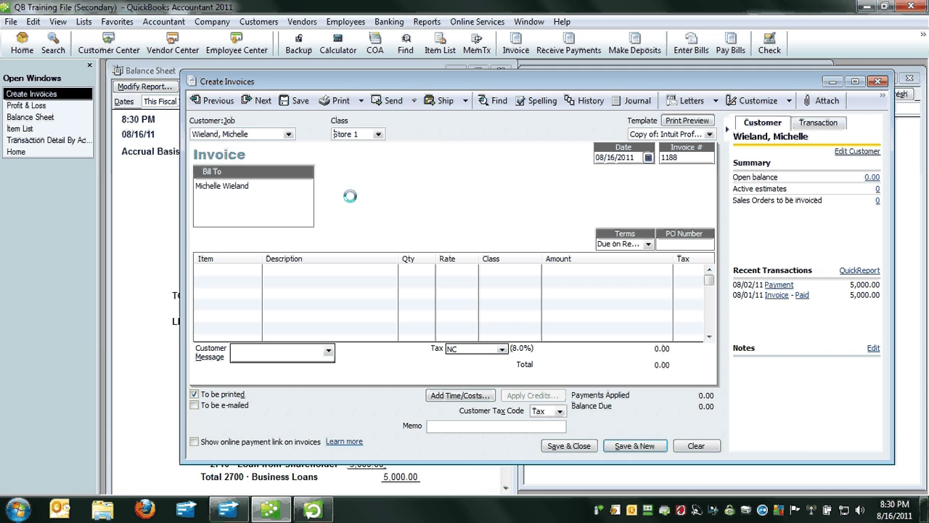
key("minus")
key("minus")
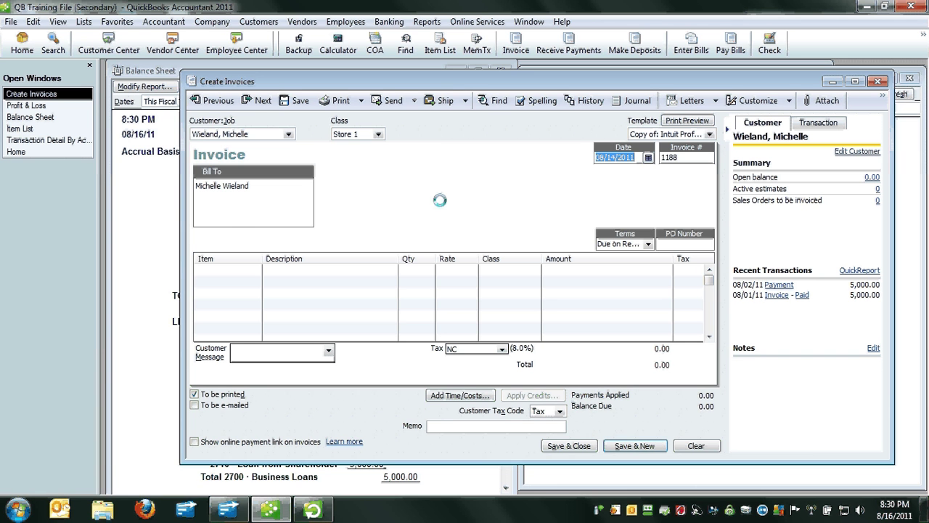
key("Tab")
Step: Add a Decorating line at 4,000.00
left_click(247, 270)
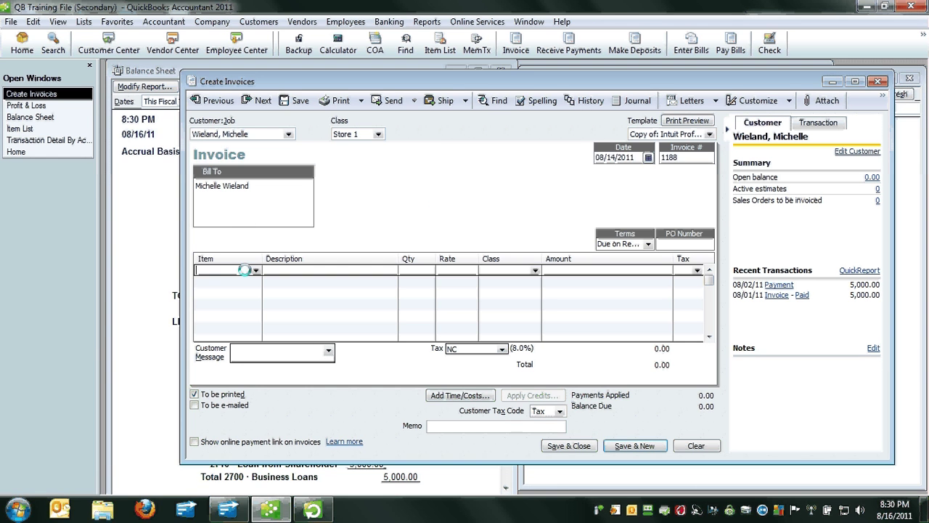
type("Decorating")
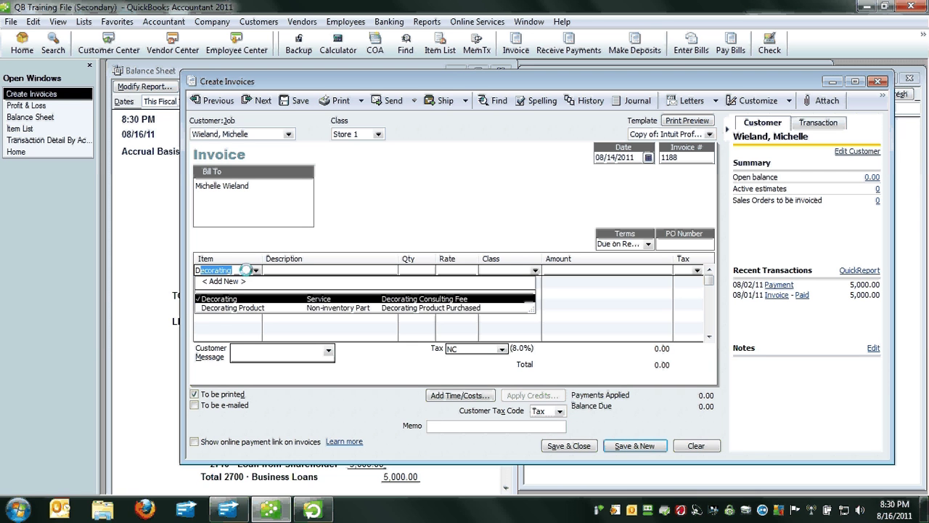
left_click(311, 298)
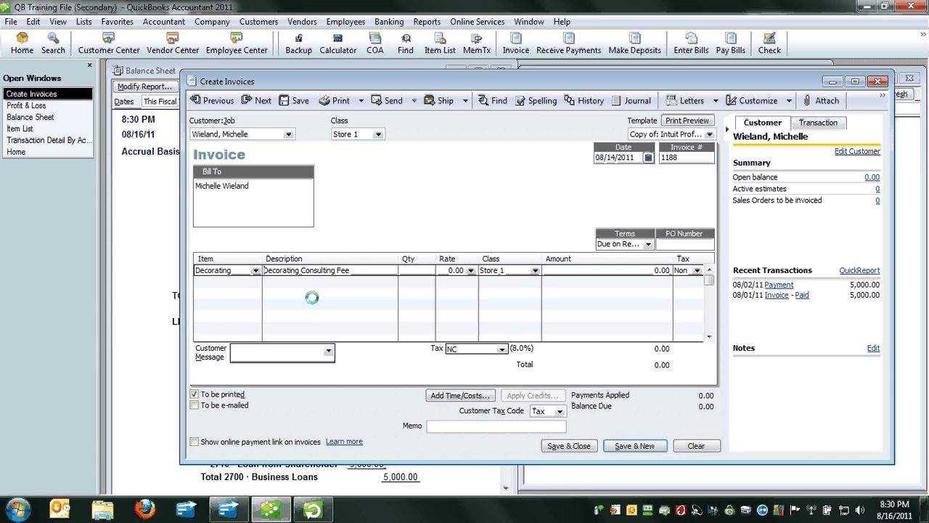
key("Tab")
key("Tab")
type("4000")
key("Tab")
key("Tab")
key("Tab")
key("Tab")
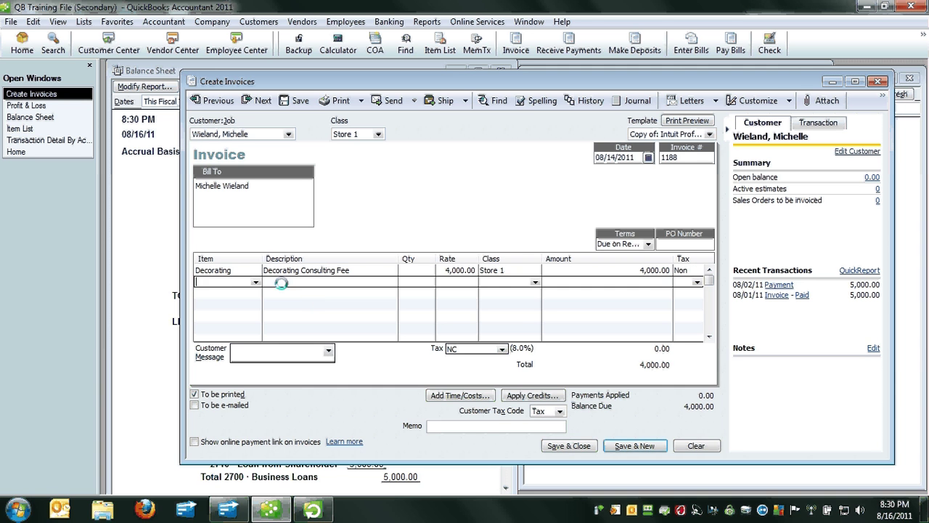
Step: Add a 6,000.00 Decorating Product line and save the 10,480.00 invoice
type("De")
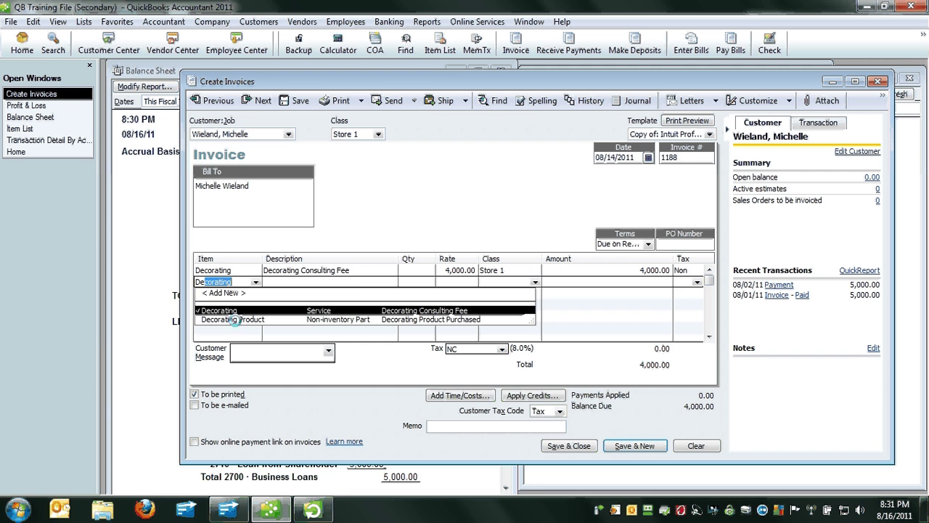
left_click(234, 319)
key("Tab")
key("Tab")
key("Tab")
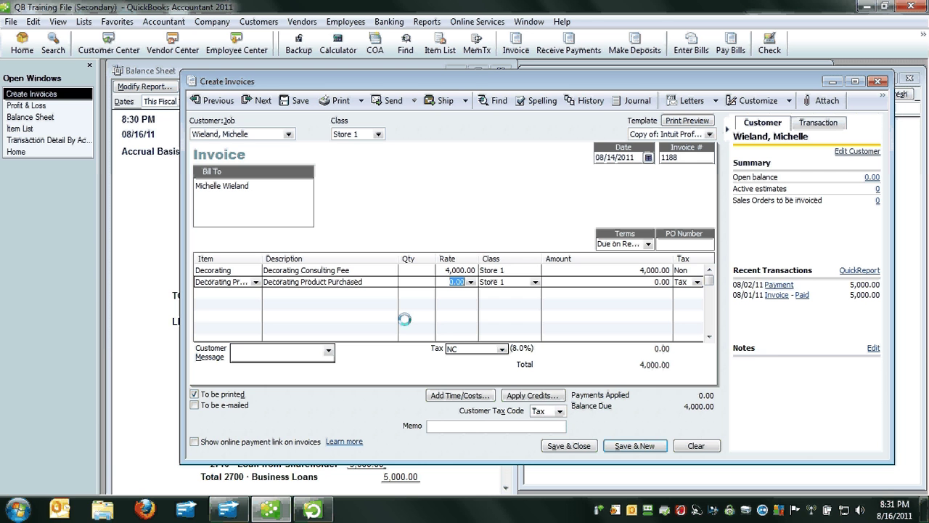
type("6000")
key("Tab")
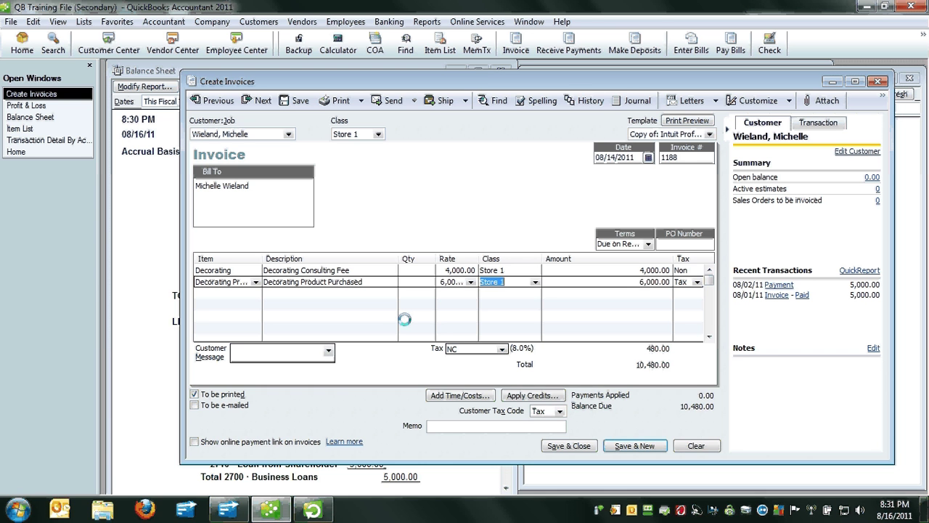
key("Tab")
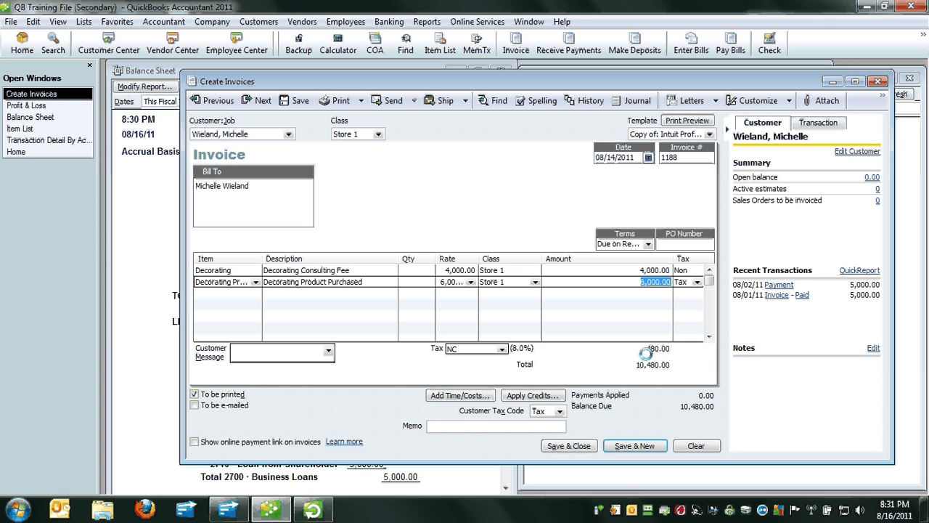
left_click(301, 100)
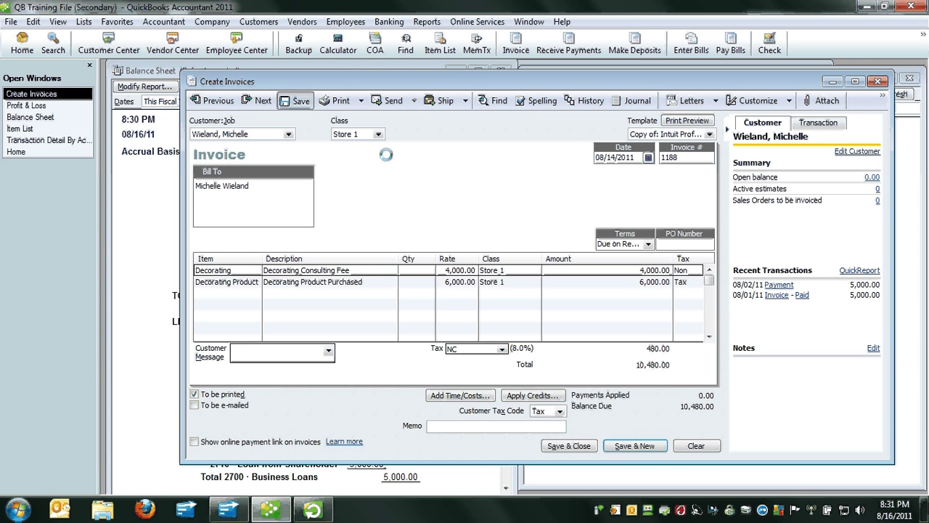
Step: Review the refreshed reports, then drill into Decorating Revenue's 10,000.00 to reopen invoice 1188
key("Escape")
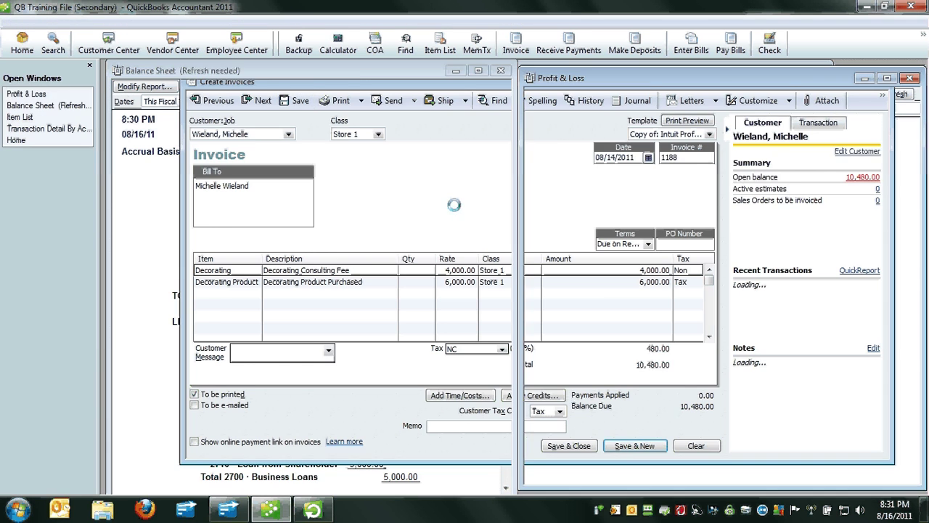
left_click(442, 332)
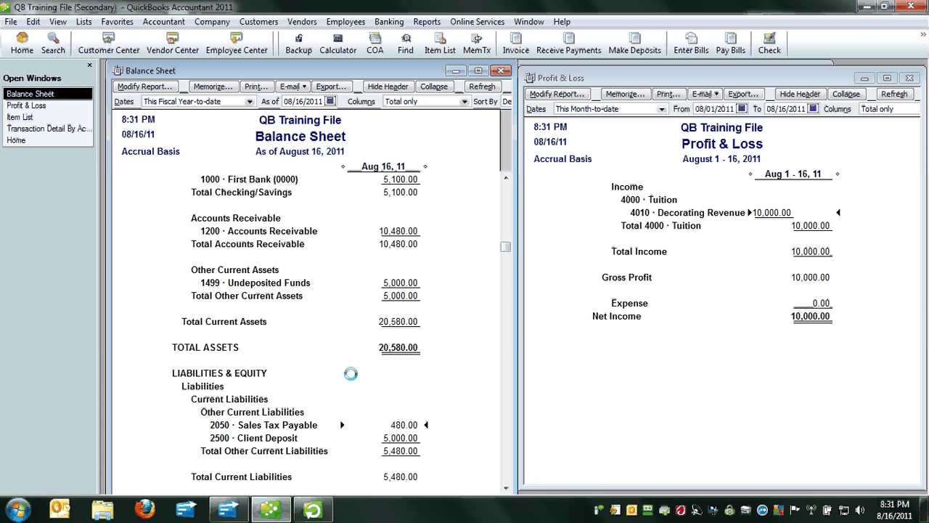
left_click(711, 353)
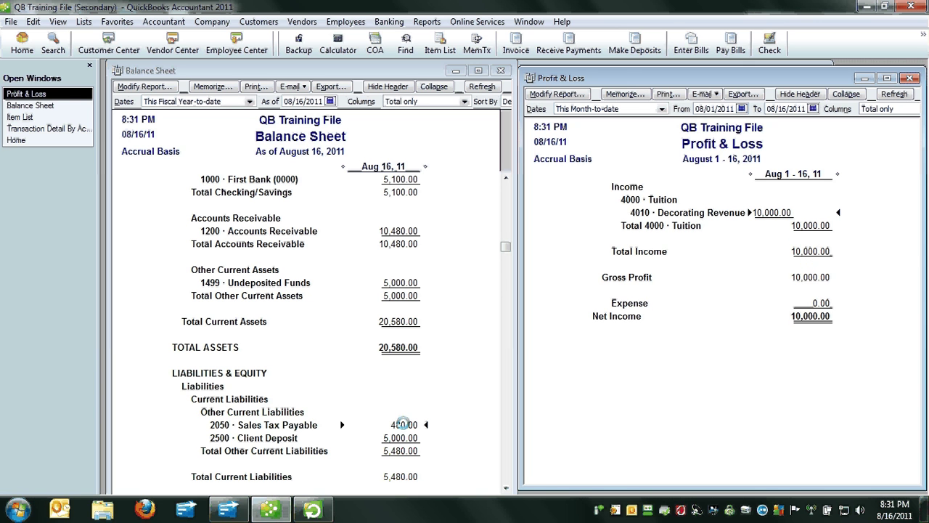
left_click(411, 425)
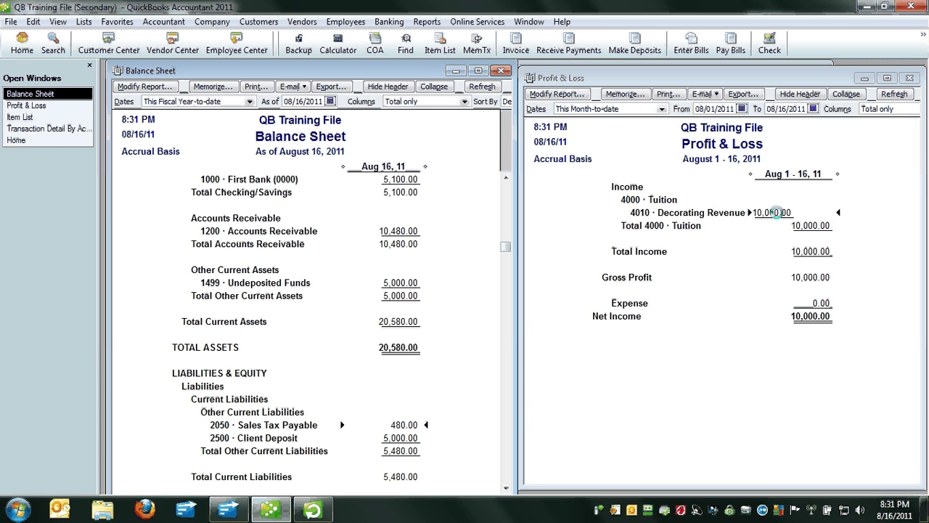
double_click(775, 212)
double_click(470, 219)
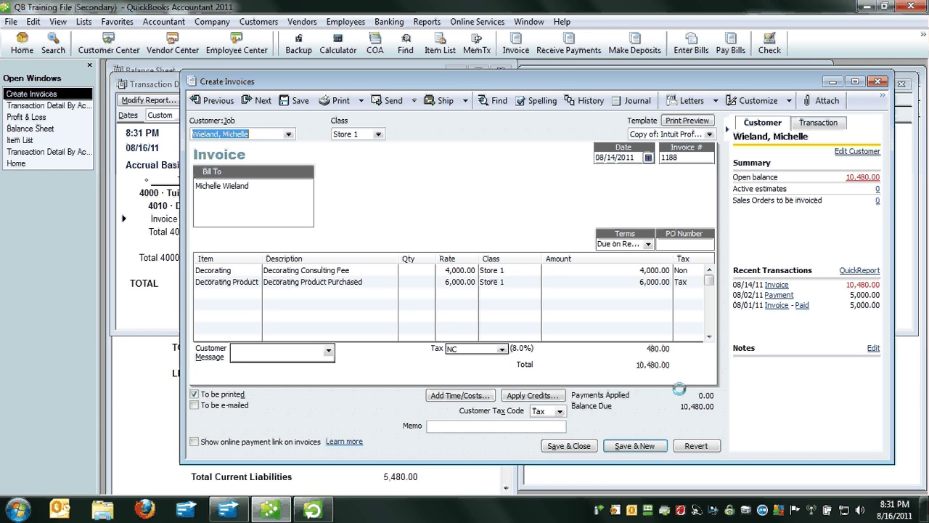
Step: Add a third line, Customer Deposit at -5,000, and record the invoice changes
left_click(225, 293)
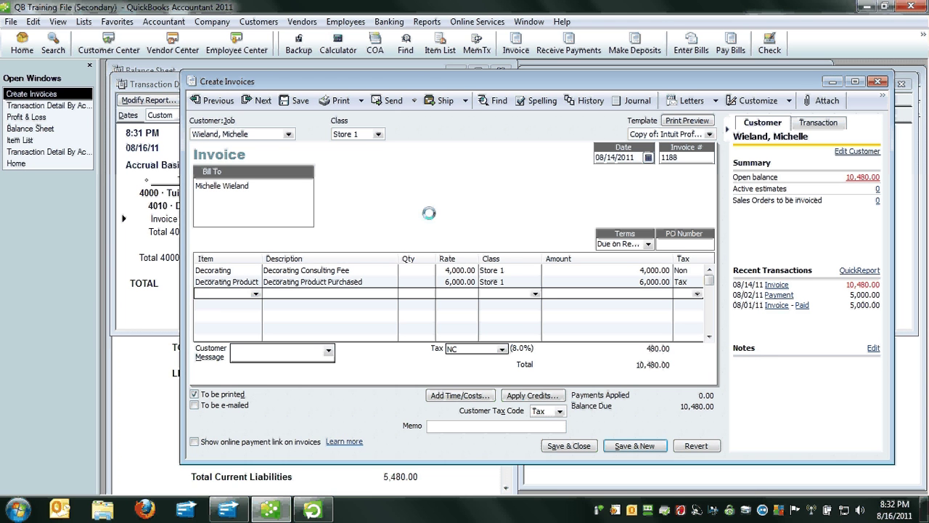
type("c")
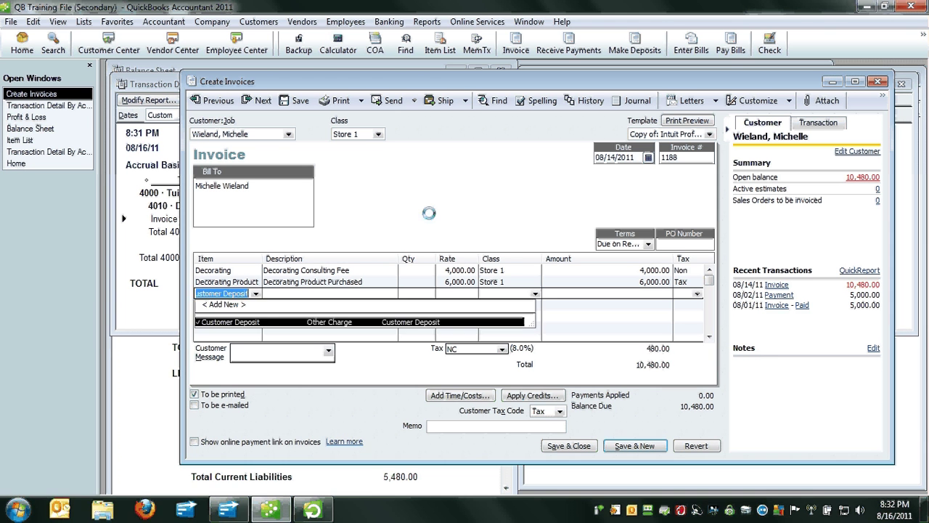
key("Tab")
key("Tab")
key("Tab")
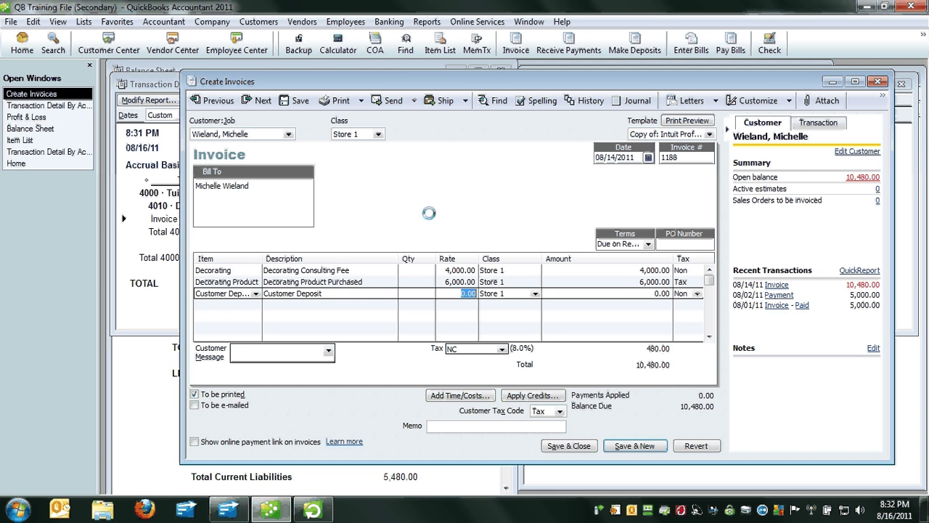
type("-5,")
type("000")
key("Tab")
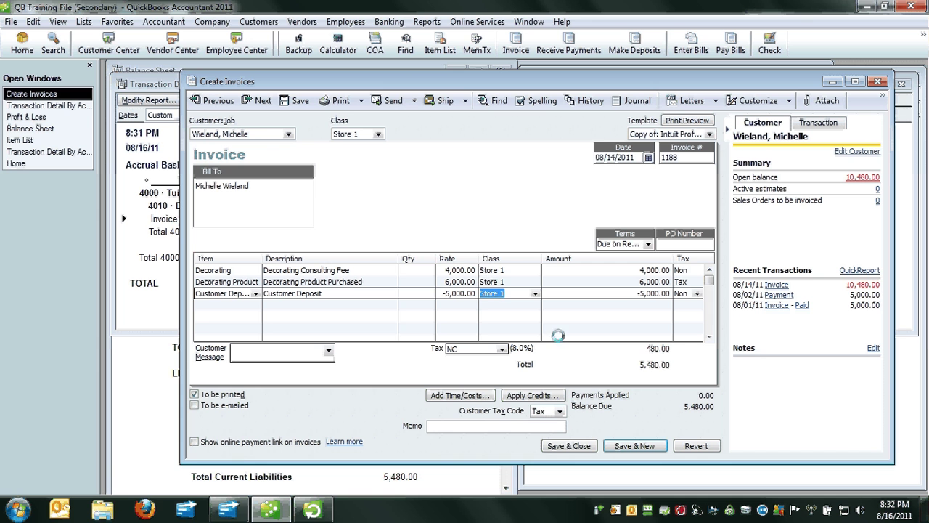
left_click(568, 445)
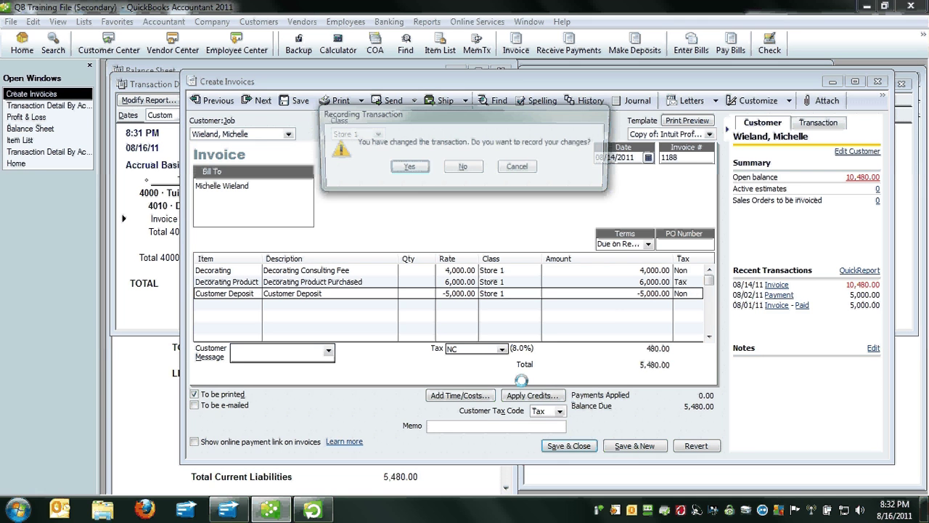
left_click(405, 166)
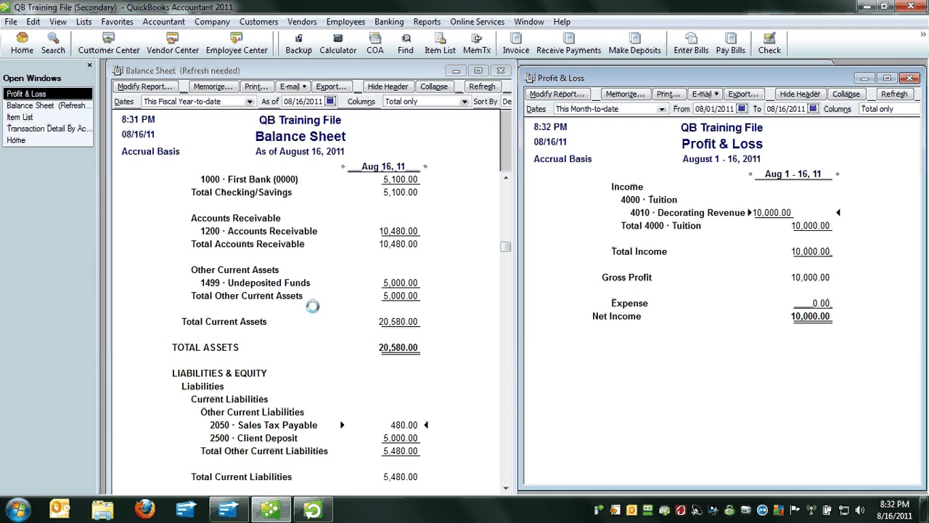
Step: Verify 2500 · Client Deposit is gone and total liabilities read 5,480.00
scroll(359, 269, "down", 5)
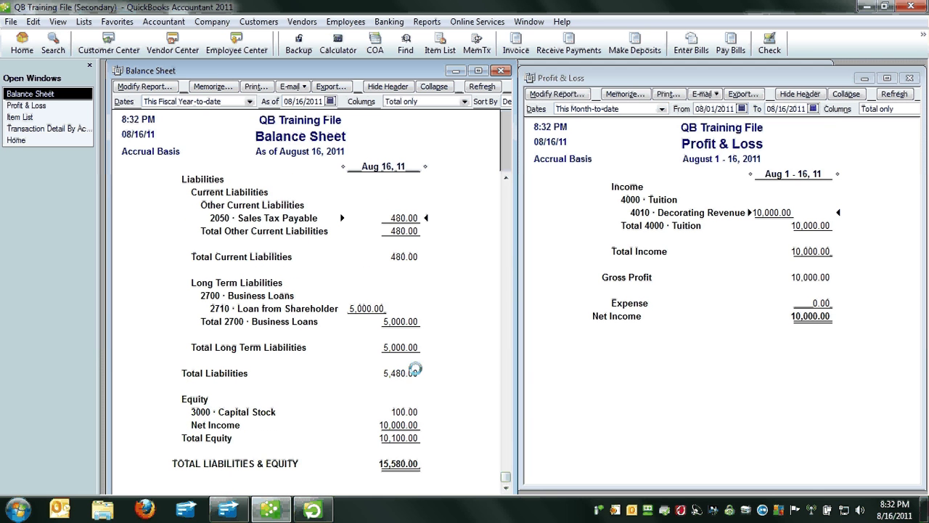
left_click(688, 385)
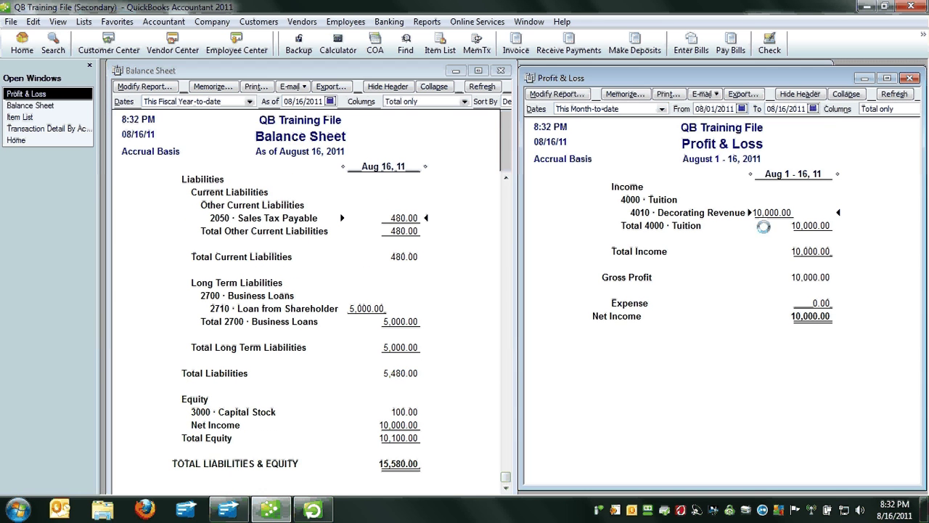